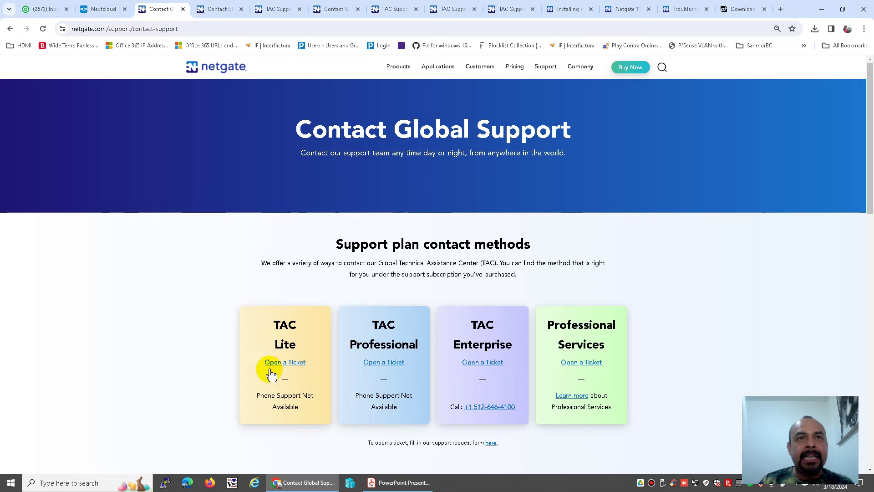
Step: Open the TAC Lite ticket request form and enter the requester's name
click(285, 364)
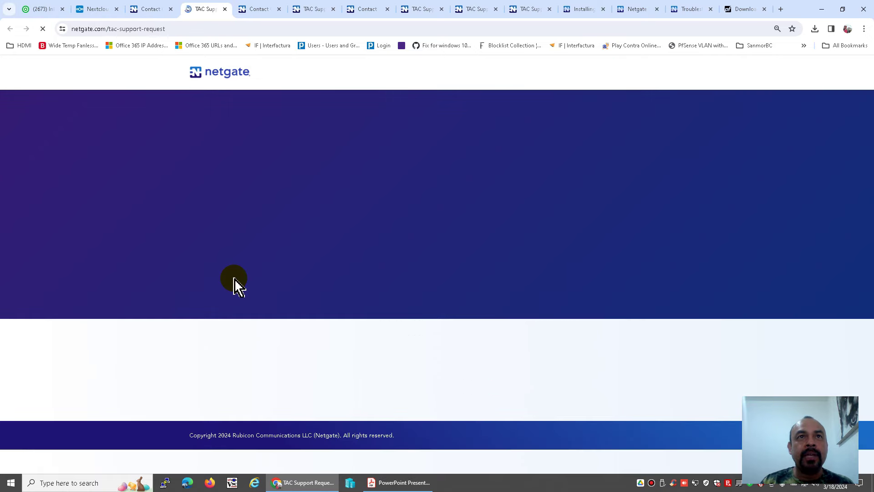
scroll(234, 283, down, 1)
scroll(235, 283, down, 3)
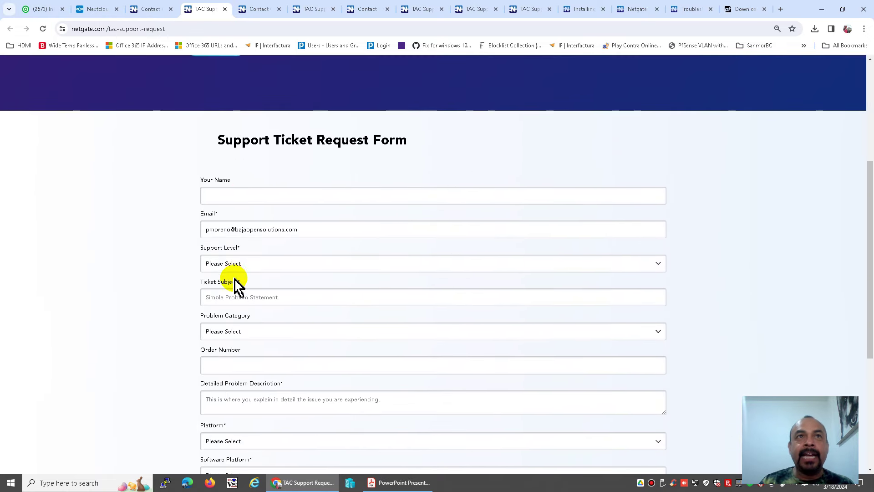
click(246, 195)
text(p)
key(BackSpace)
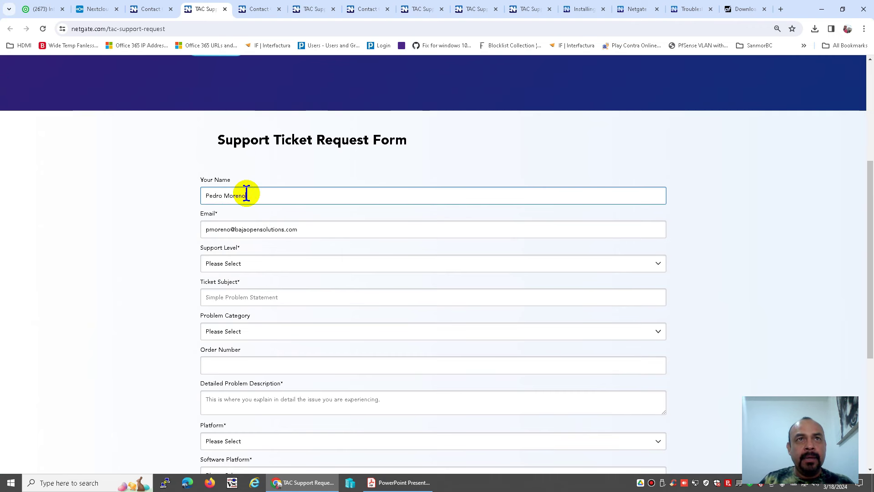
key(Tab)
key(Tab)
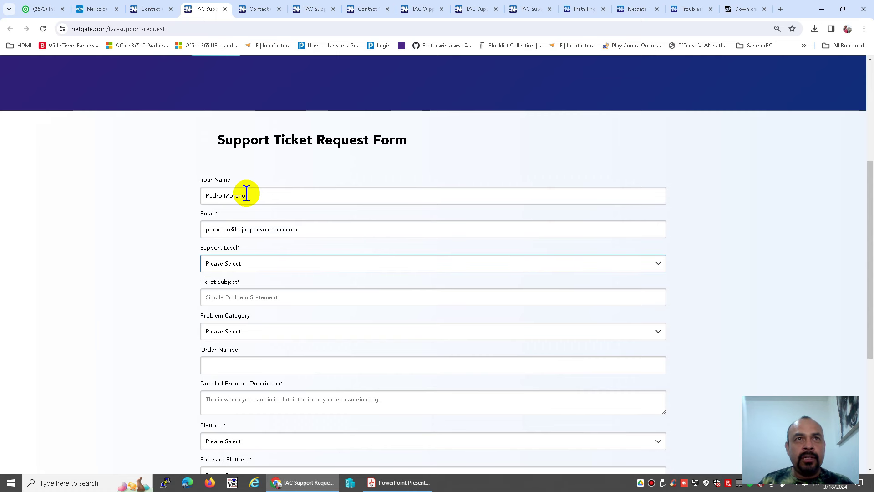
Step: Choose TAC Lite as the support level and enter subject 'Download latest pfsense + version'
click(250, 267)
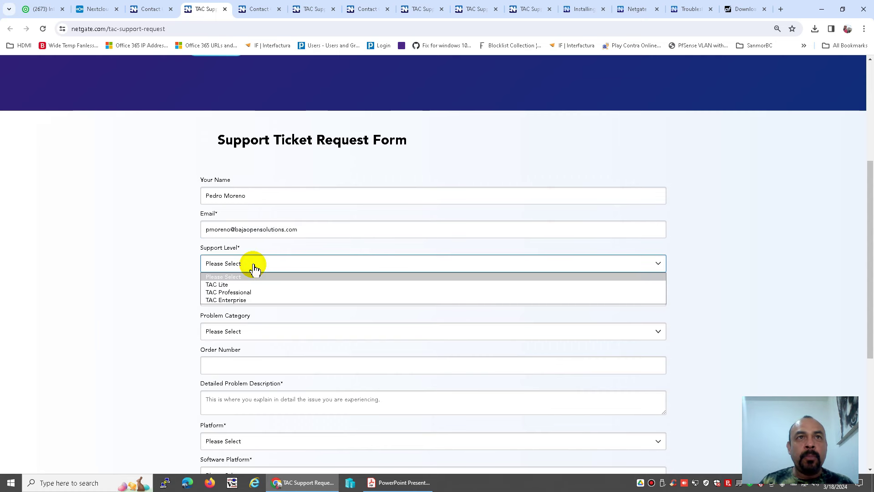
click(232, 284)
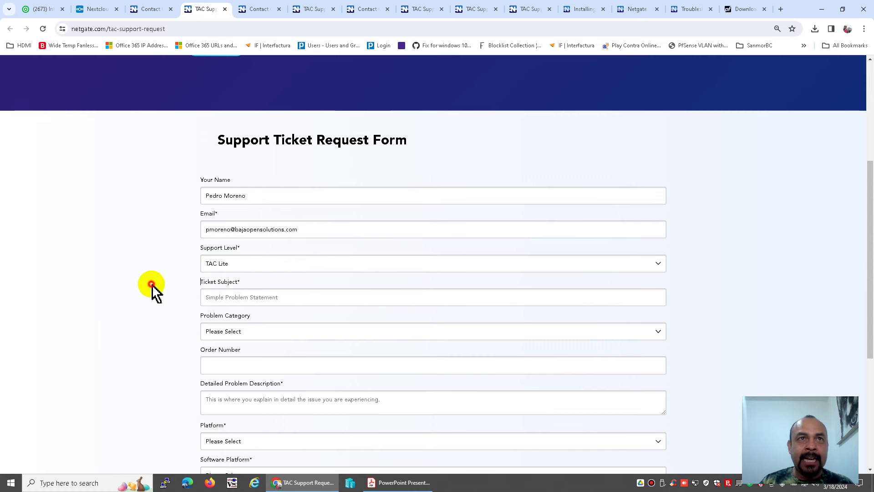
scroll(152, 285, down, 1)
click(219, 252)
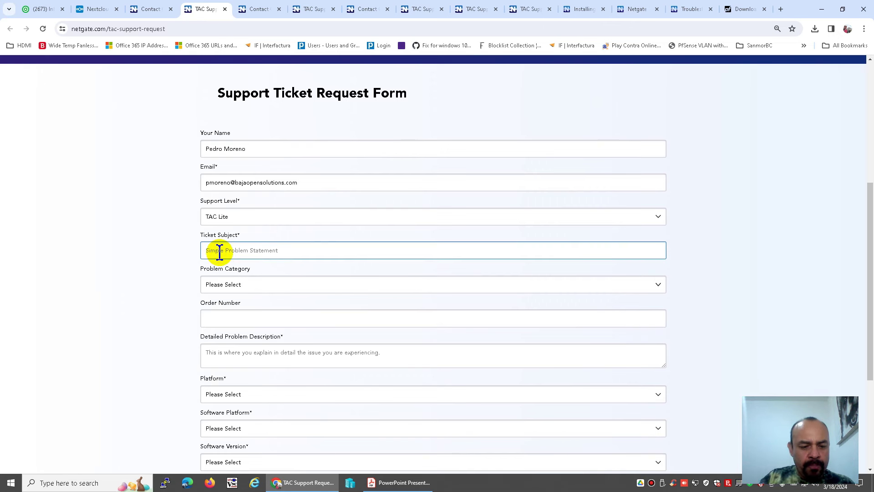
text(Down)
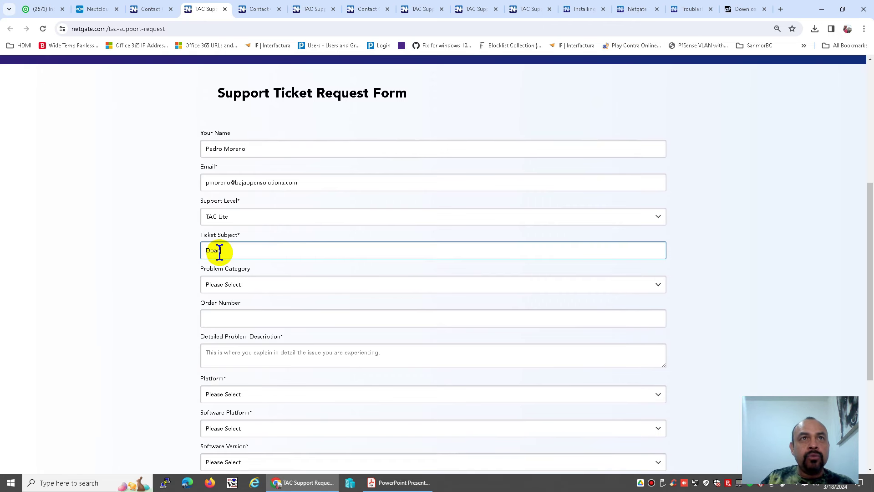
text(load late)
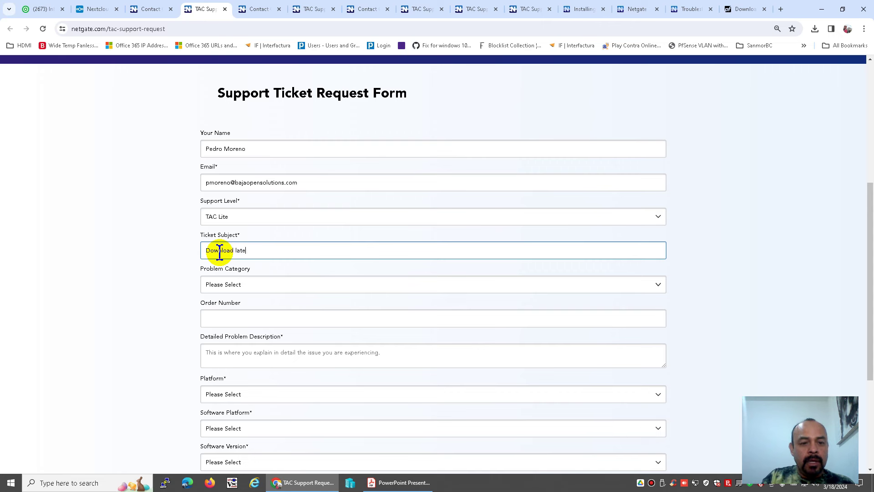
text(st pfsense )
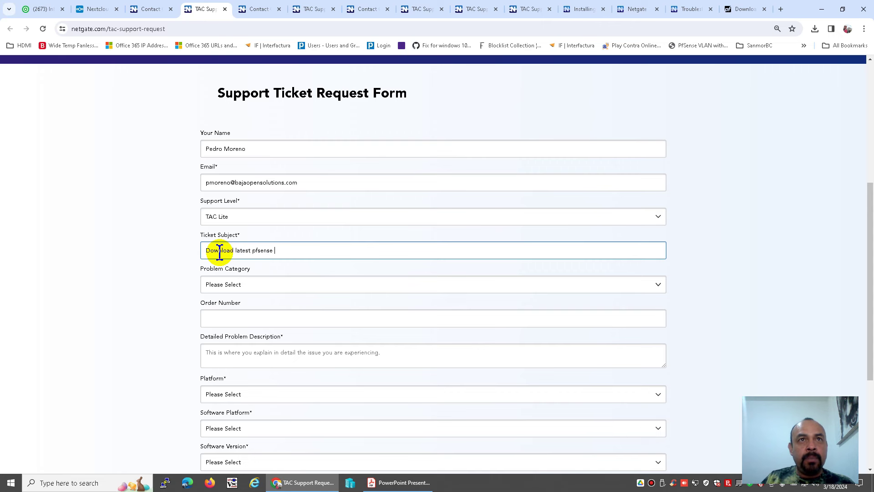
text(+ version)
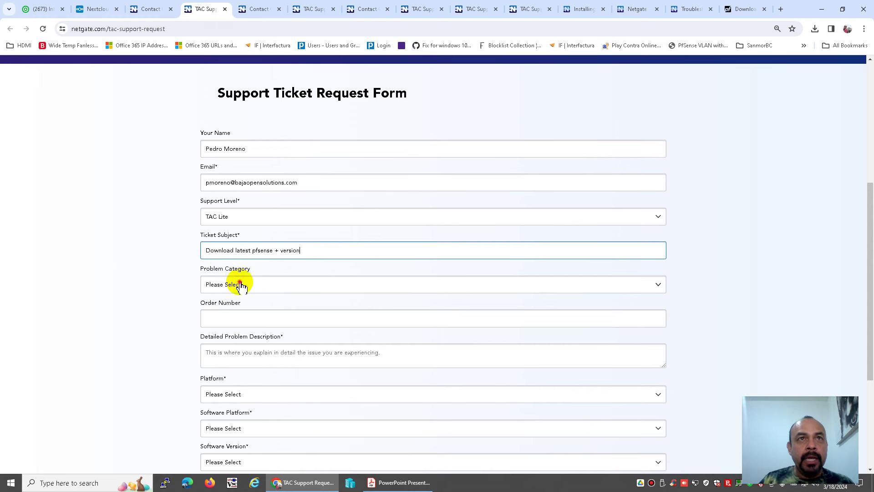
Step: Set the problem category to General - Updates
click(239, 283)
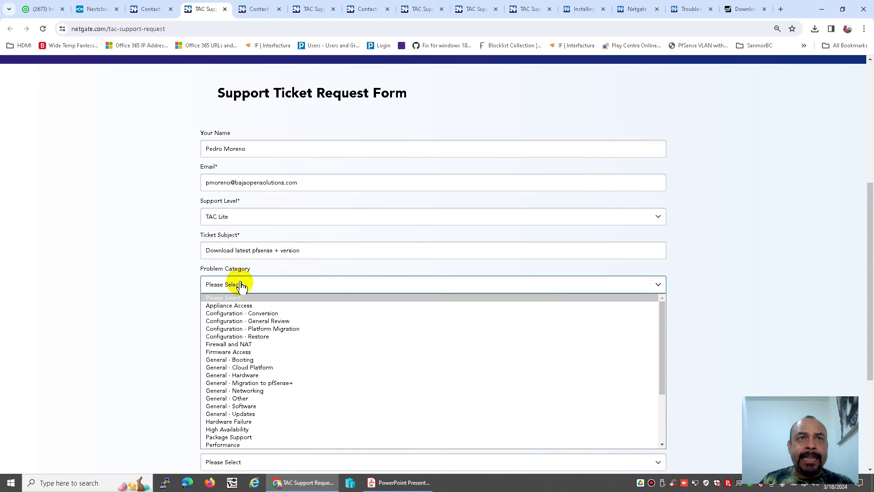
scroll(274, 346, down, 2)
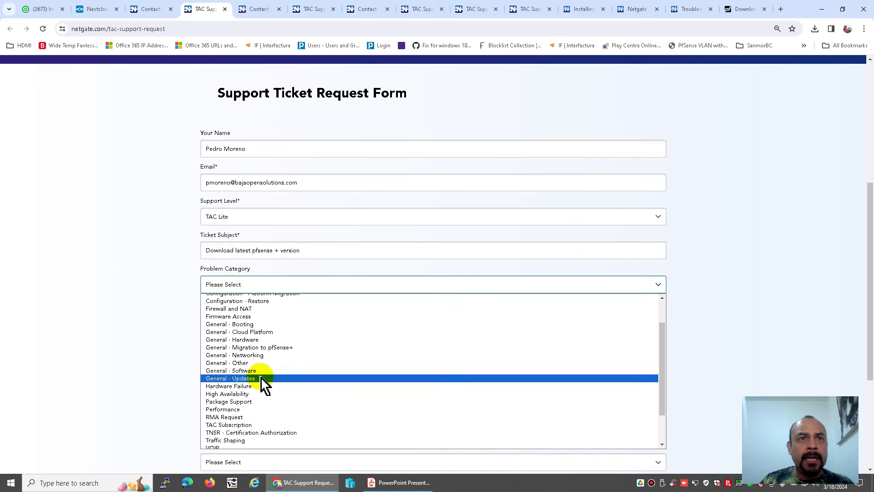
click(252, 379)
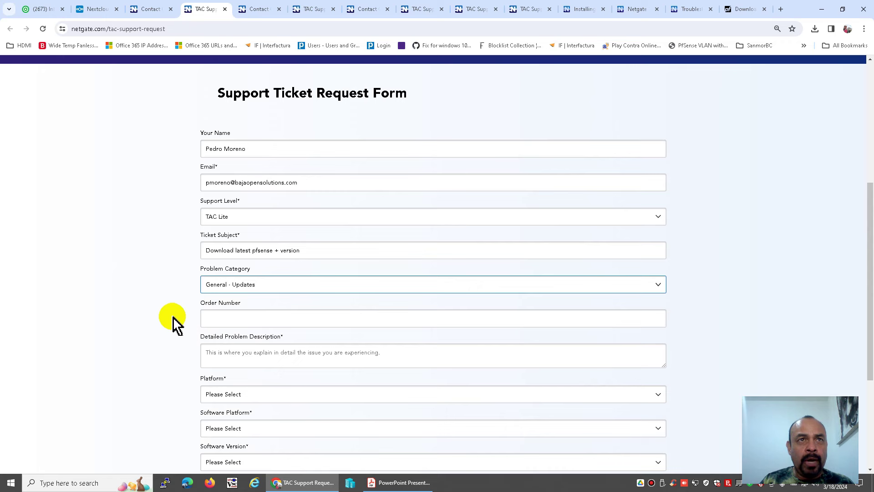
click(204, 318)
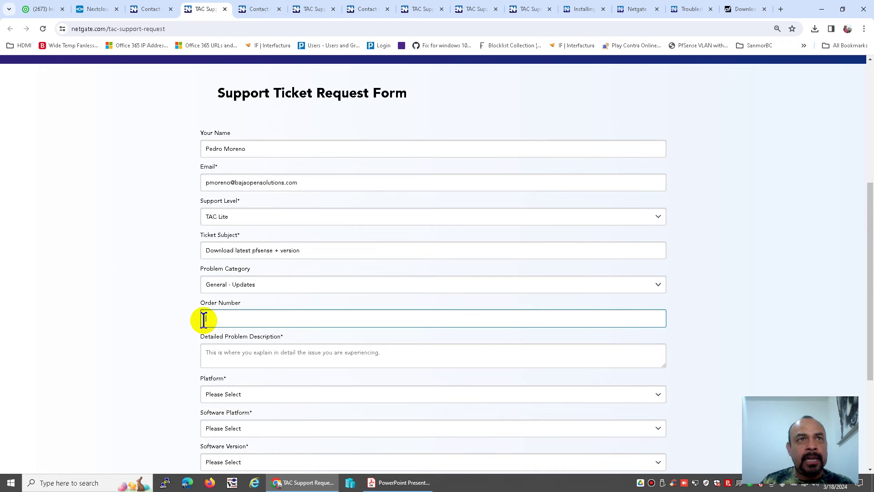
scroll(204, 319, down, 3)
Step: Write a description asking for the link to download the latest pfSense+ version for the product
click(216, 223)
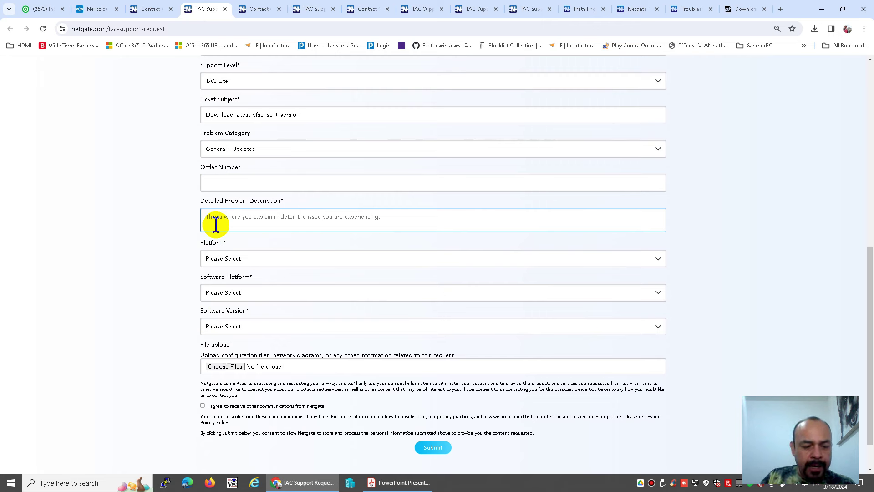
text(c)
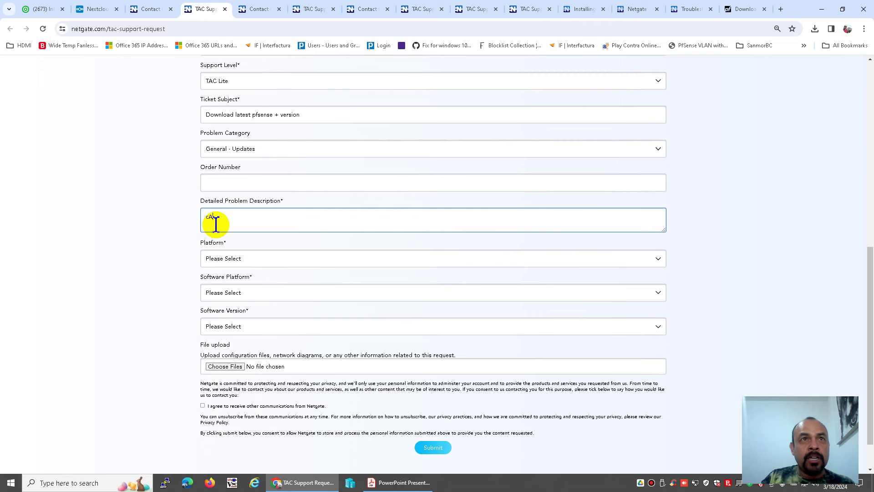
text(an you plea)
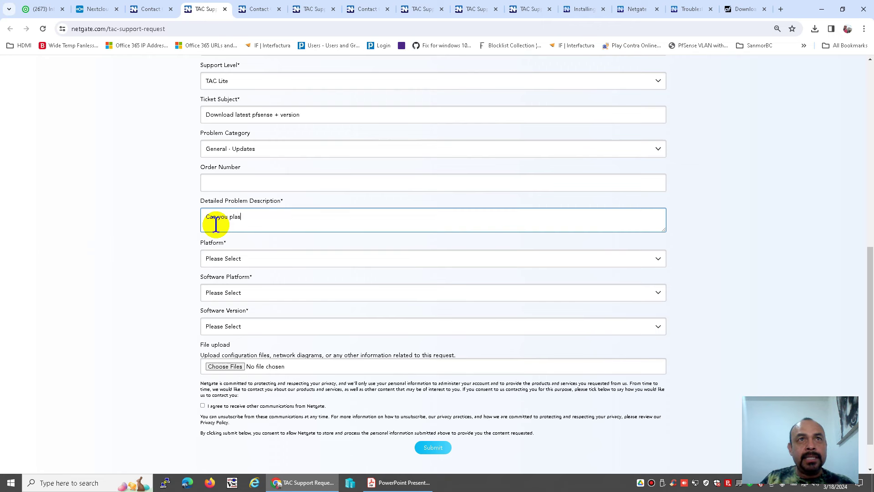
key(BackSpace)
key(BackSpace)
text(ease)
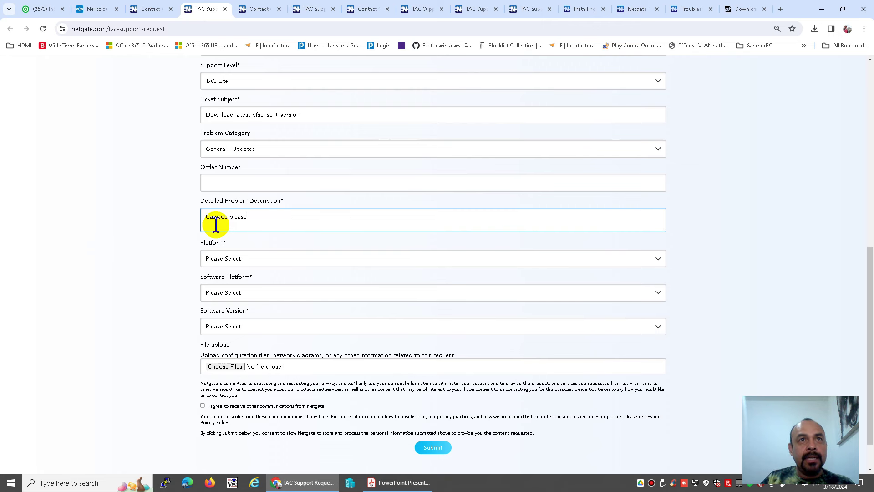
text( send the link)
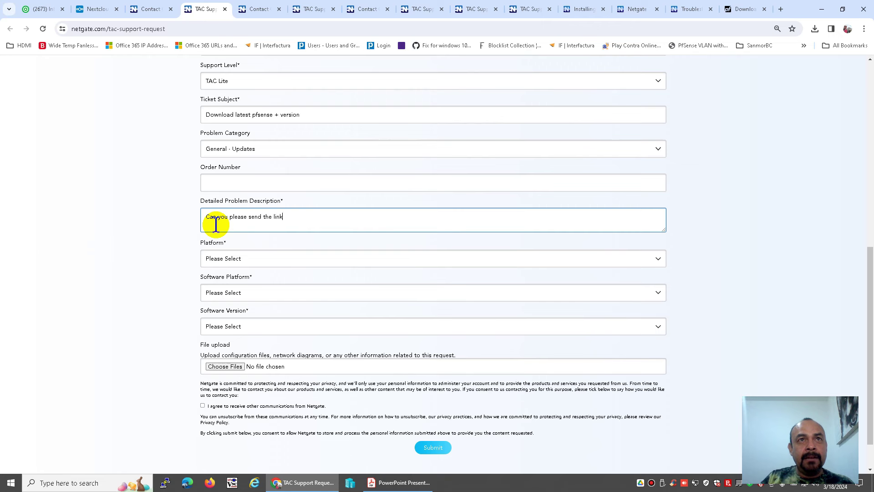
text( to download t)
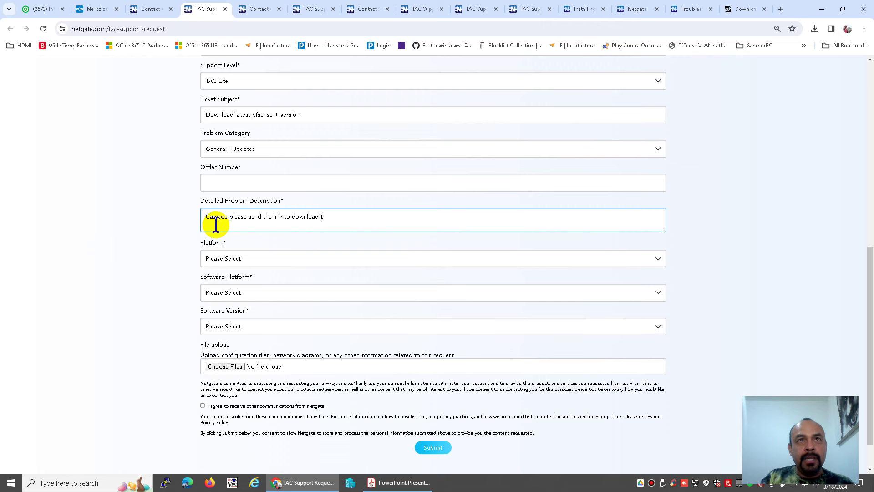
text(he latest pfs)
key(BackSpace)
key(BackSpace)
key(BackSpace)
text(pfsese)
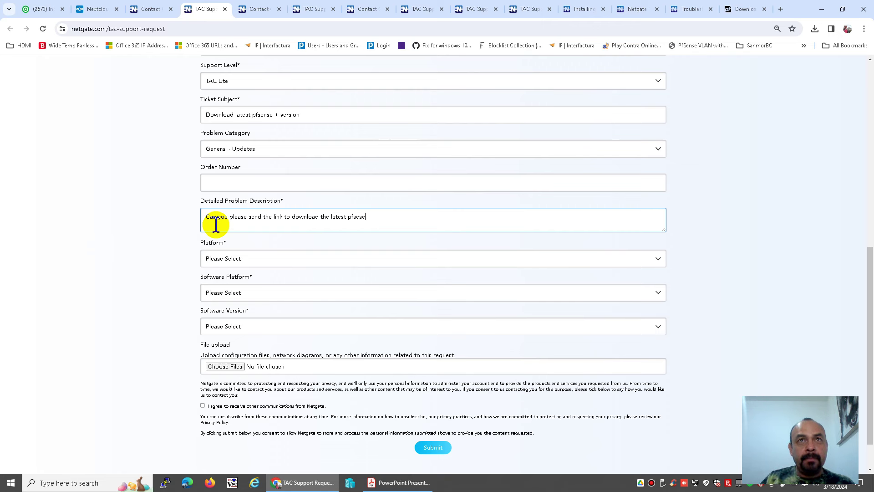
key(BackSpace)
text(nse+ version for my product)
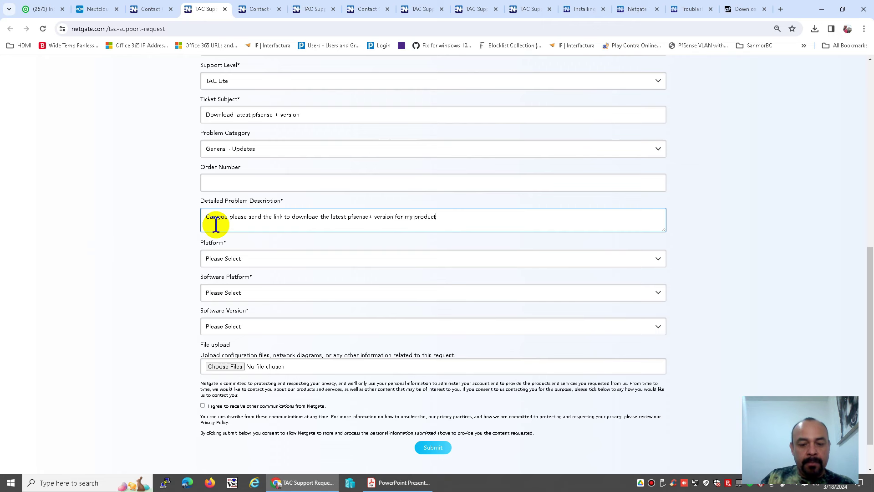
text(.)
Step: Set the hardware platform to Netgate 6100 and enter the device serial number
click(225, 256)
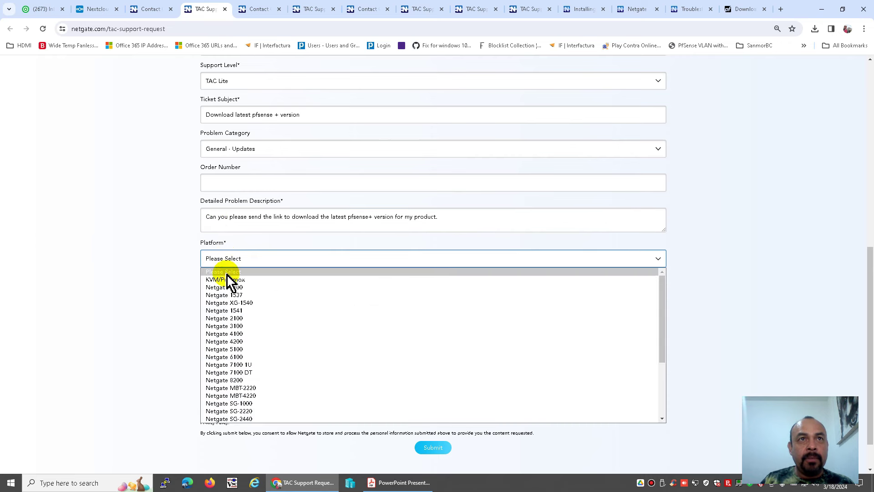
click(250, 357)
click(251, 292)
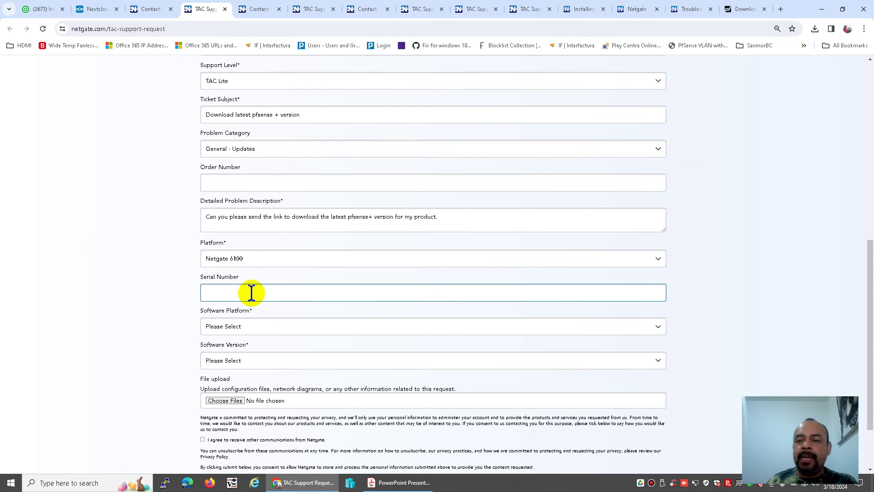
text(432423423423)
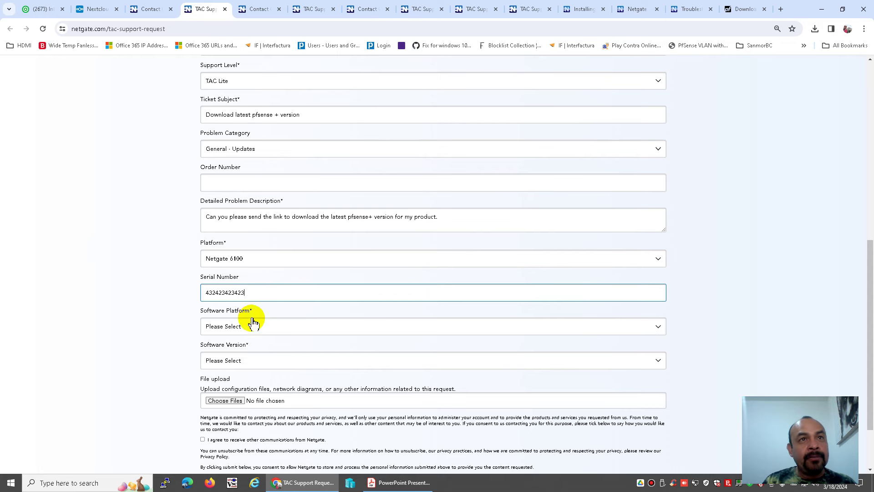
Step: Choose software platform pfSense, enter the Netgate device ID, and pick version pfSense Plus 23.09.1
click(250, 326)
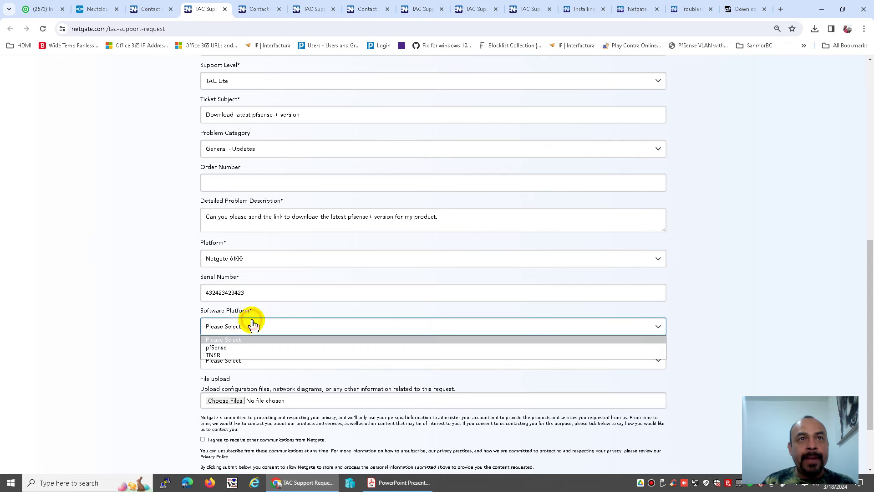
click(234, 352)
scroll(166, 348, down, 2)
click(228, 290)
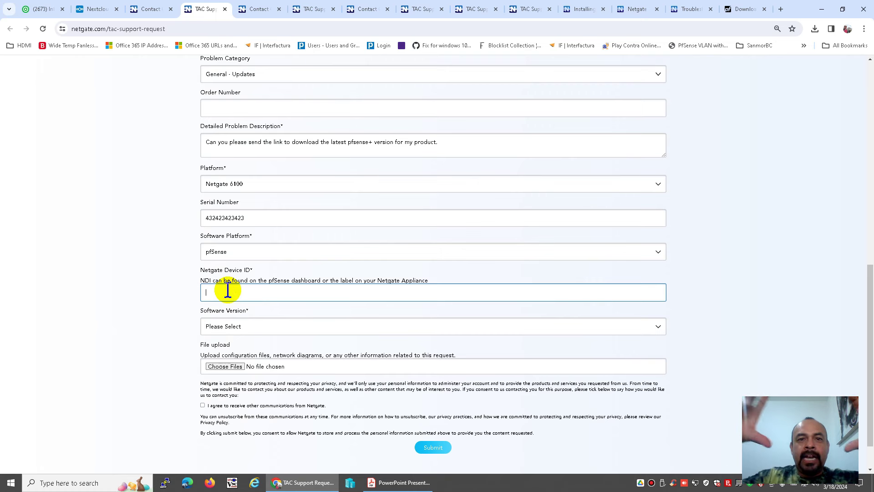
text(35345345h34jk5h34jk5h34jk)
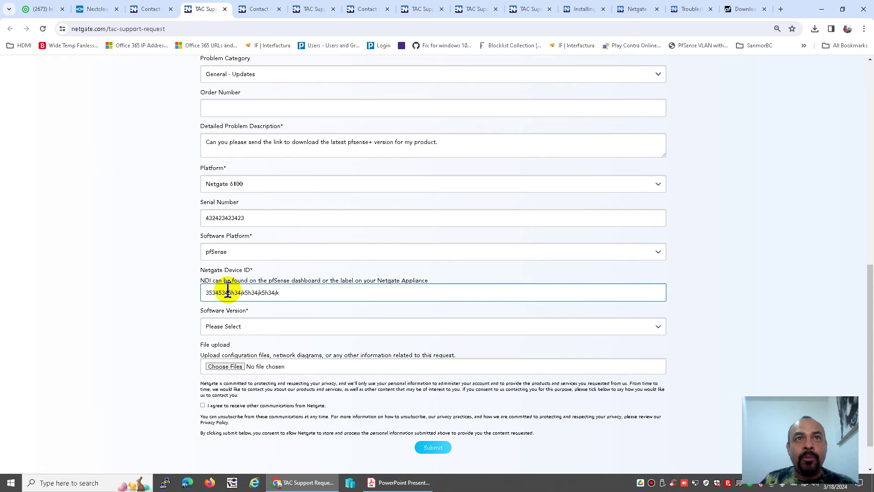
click(241, 325)
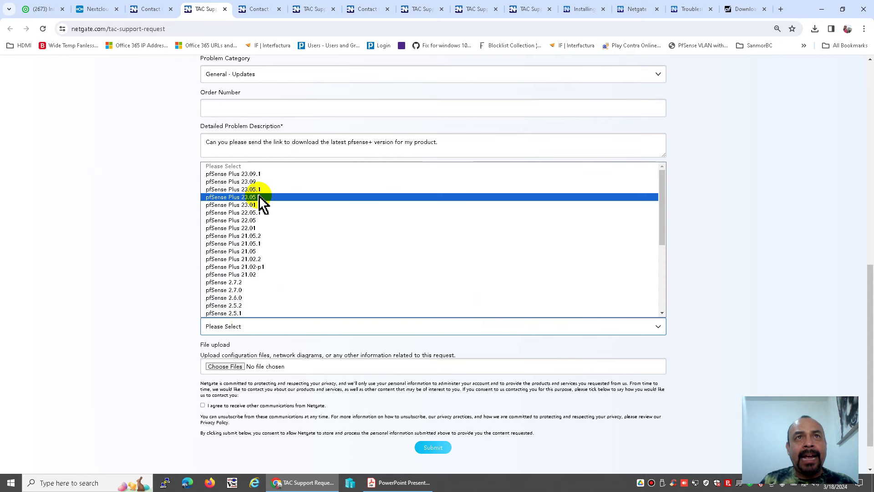
click(259, 174)
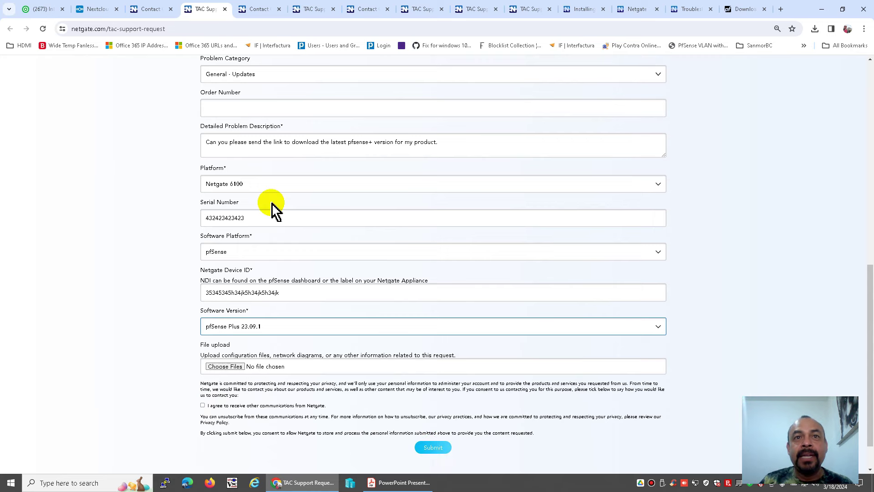
Step: In the inbox, read the Netgate Support ticket confirmation, then open the 'Image Recover' email
click(46, 10)
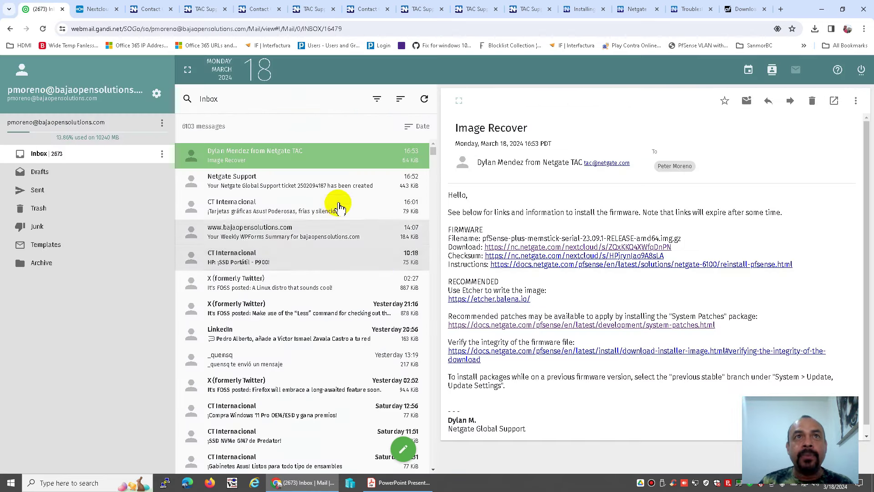
click(330, 187)
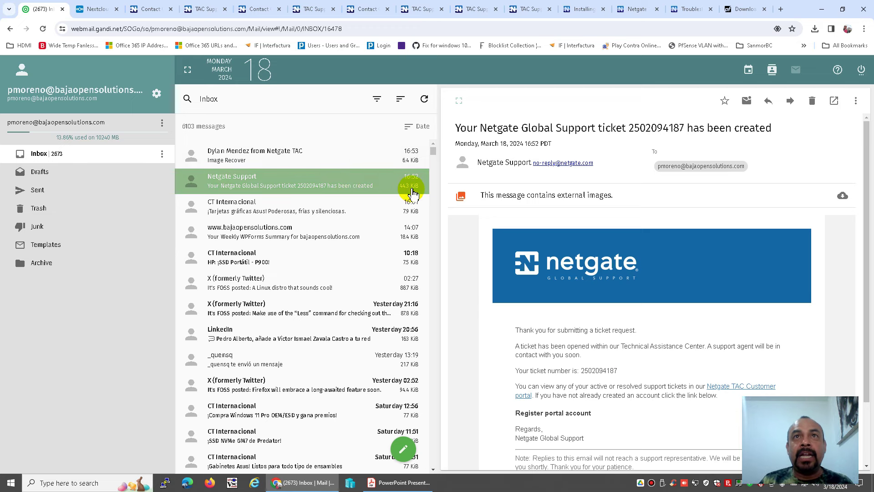
click(319, 153)
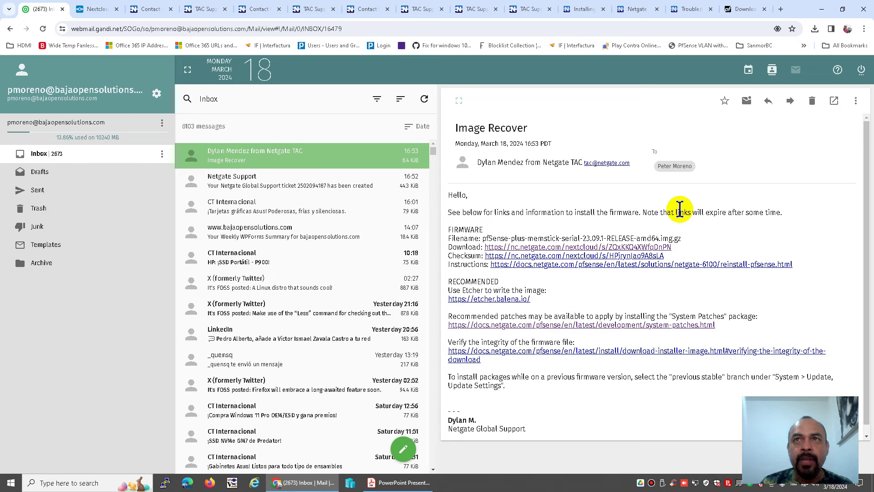
Step: Open the Nextcloud firmware download link, then launch File Explorer on the Documents folder
click(590, 248)
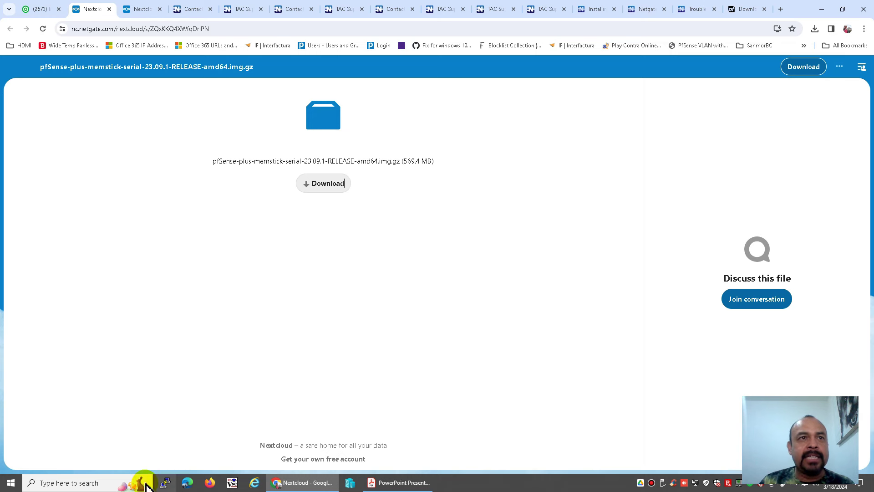
click(99, 482)
text(explo)
text(rer)
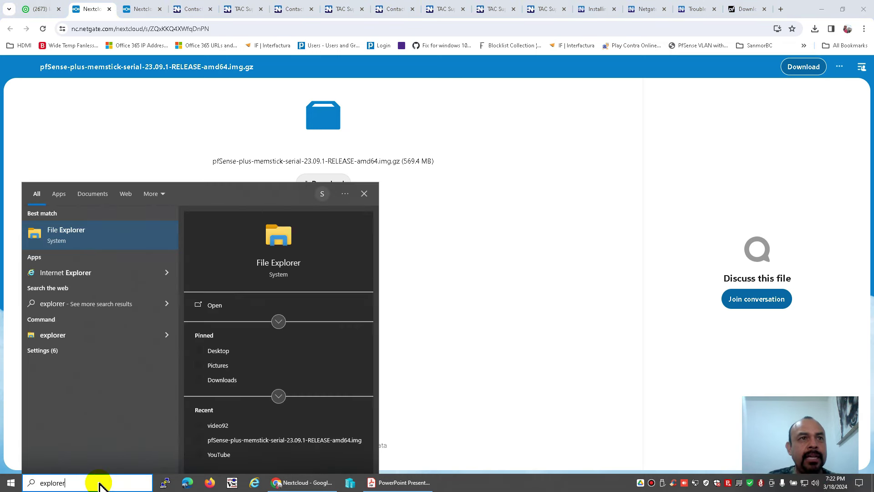
click(88, 232)
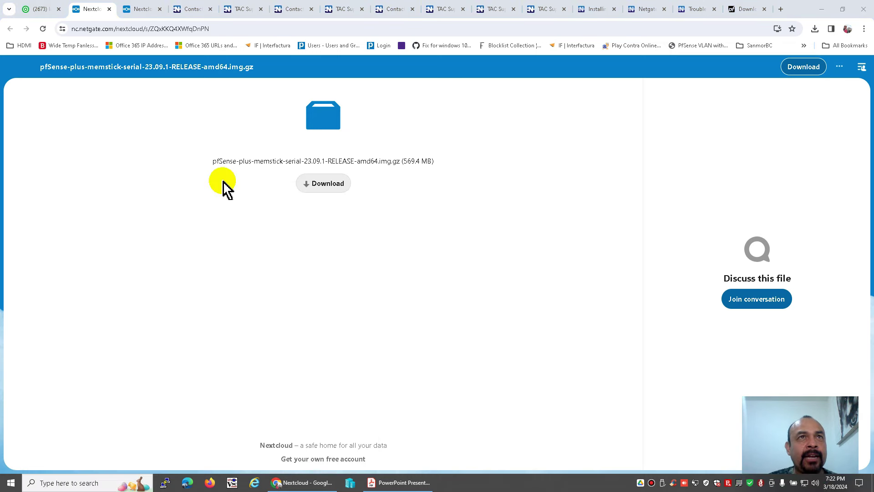
click(36, 114)
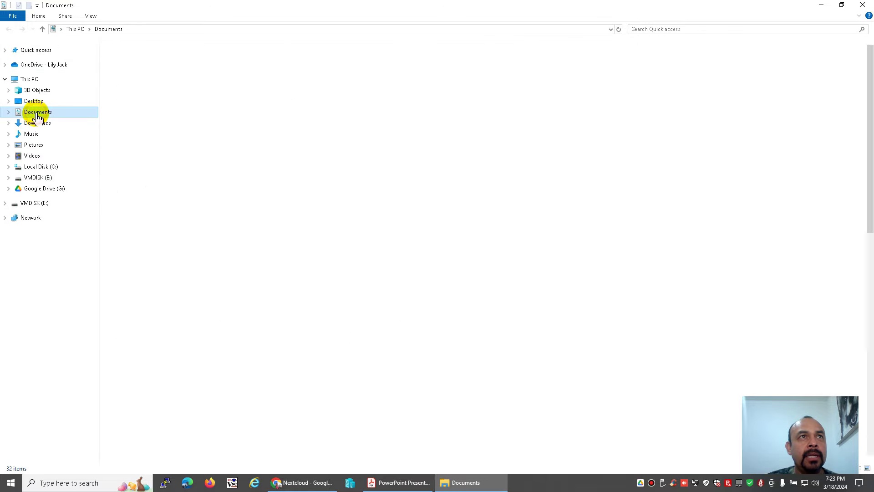
Step: Extract the pfSense memstick .img.gz in descarga4 with 7-Zip into its own folder, then show the desktop
double_click(136, 219)
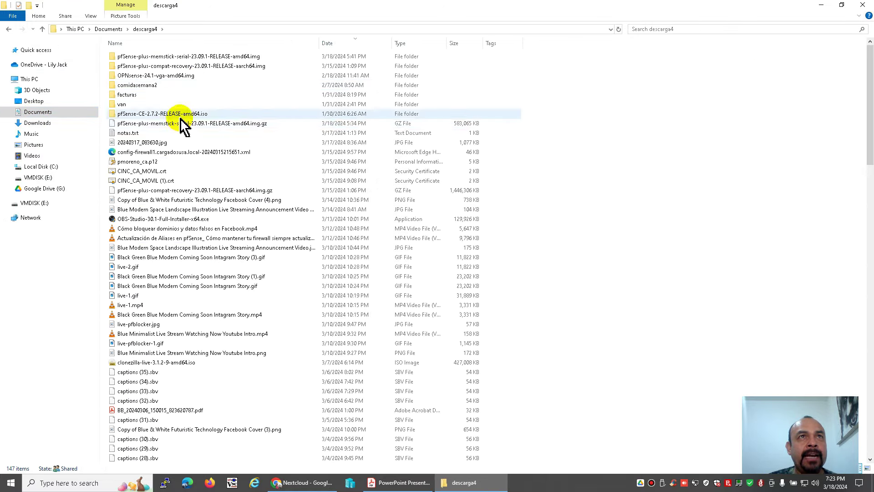
click(184, 122)
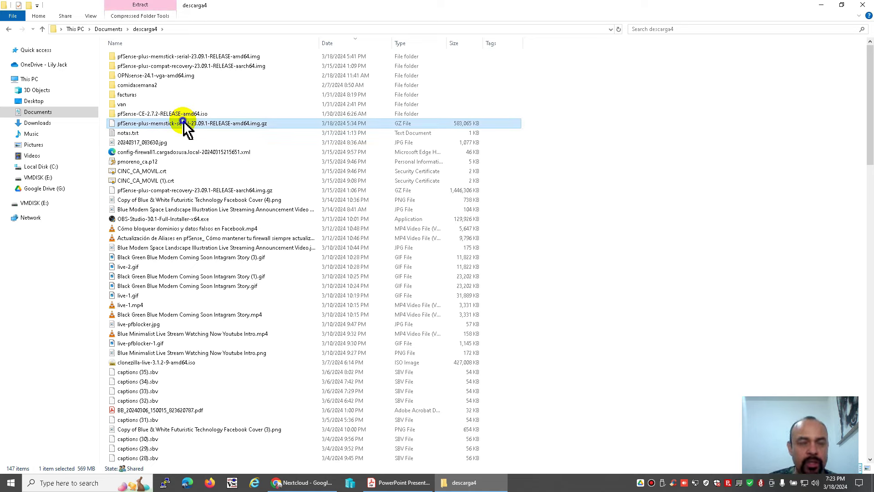
right_click(183, 121)
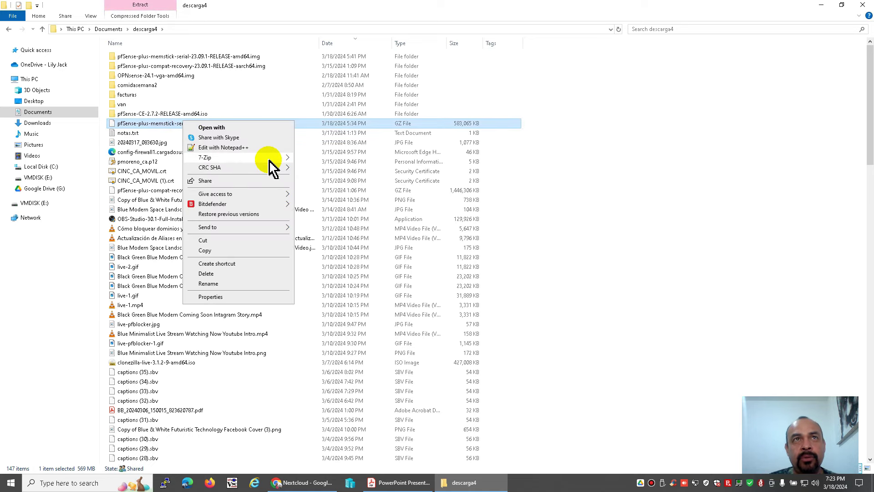
mouse_move(269, 159)
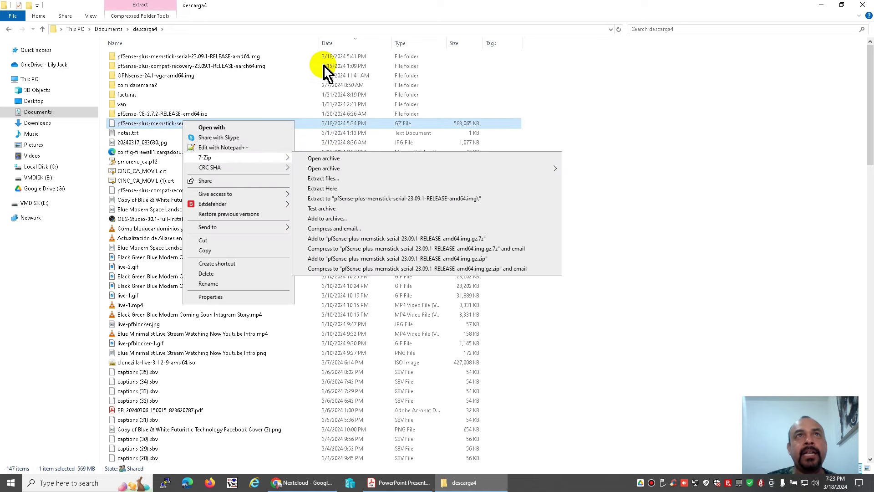
click(186, 56)
double_click(187, 57)
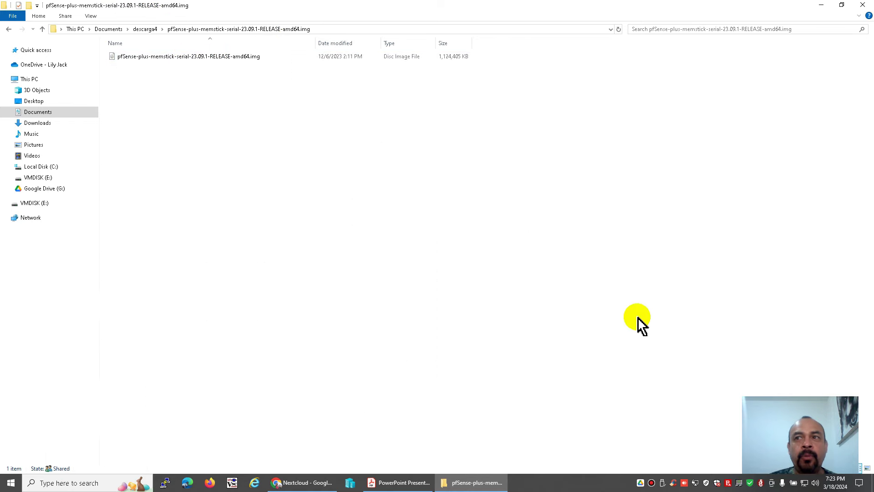
key(super+d)
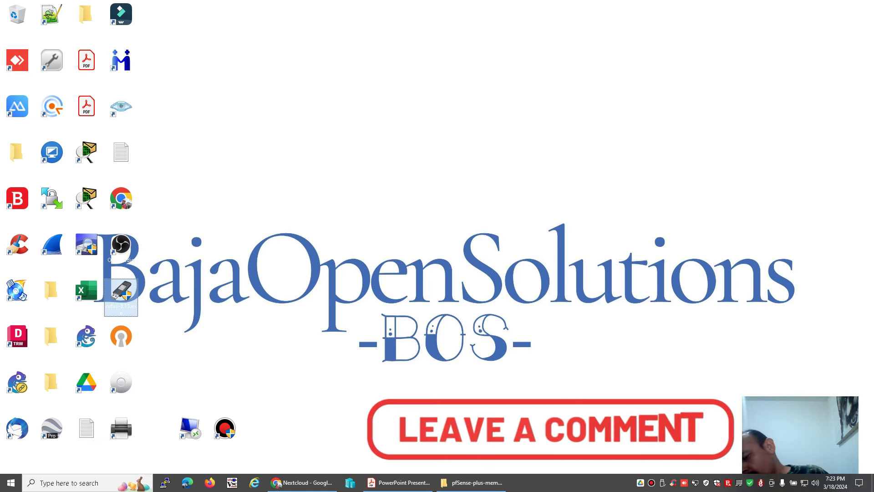
double_click(125, 291)
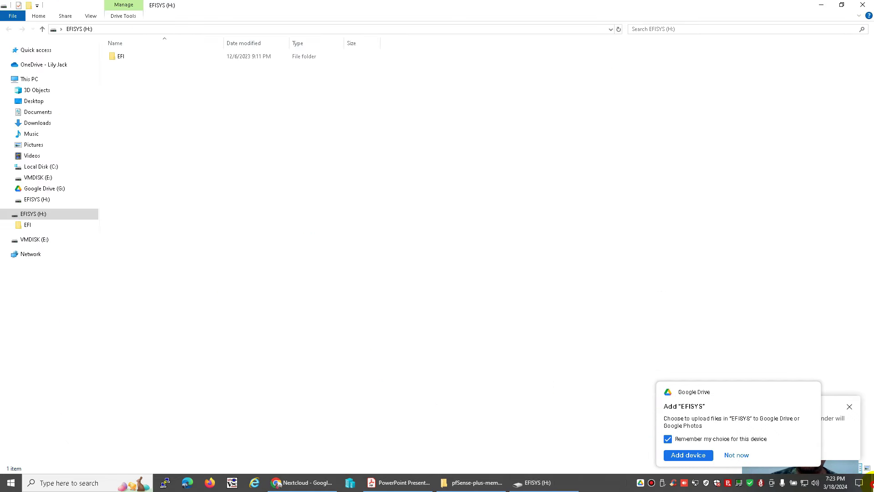
click(871, 486)
click(806, 393)
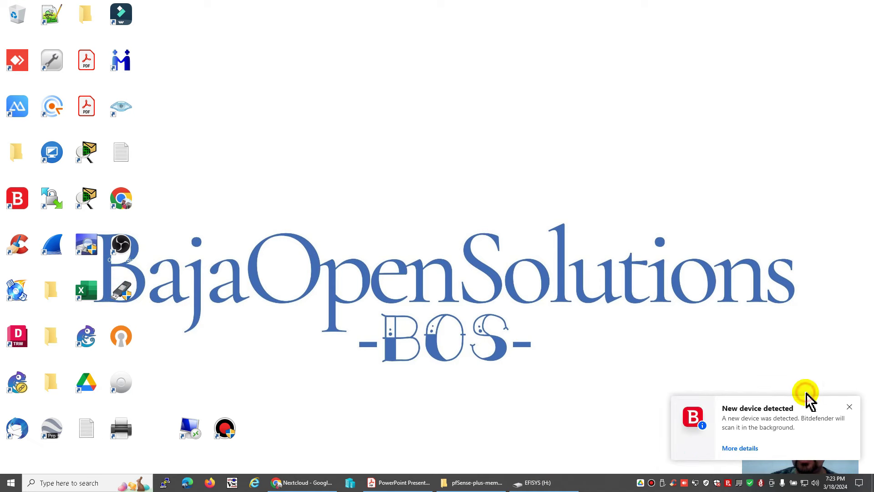
click(849, 408)
click(553, 481)
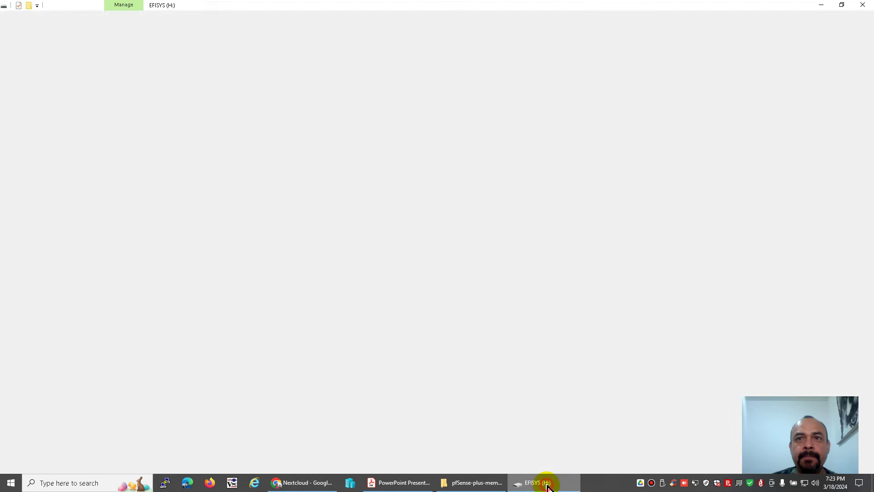
click(866, 7)
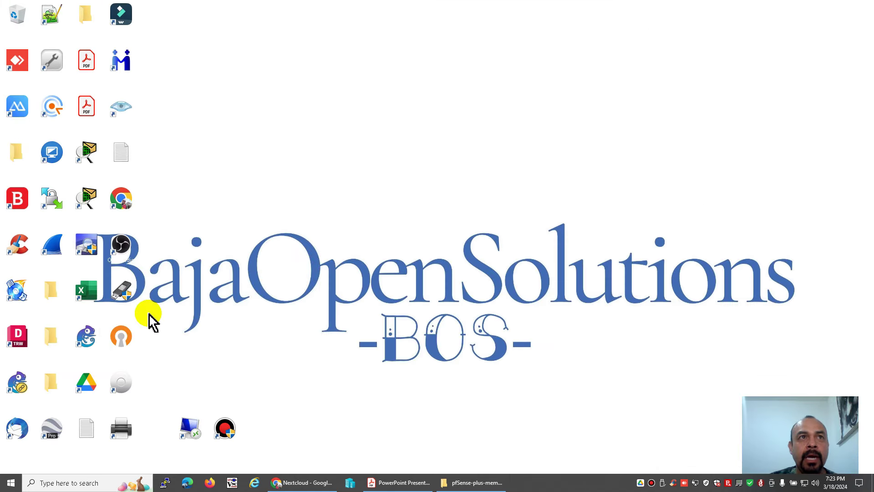